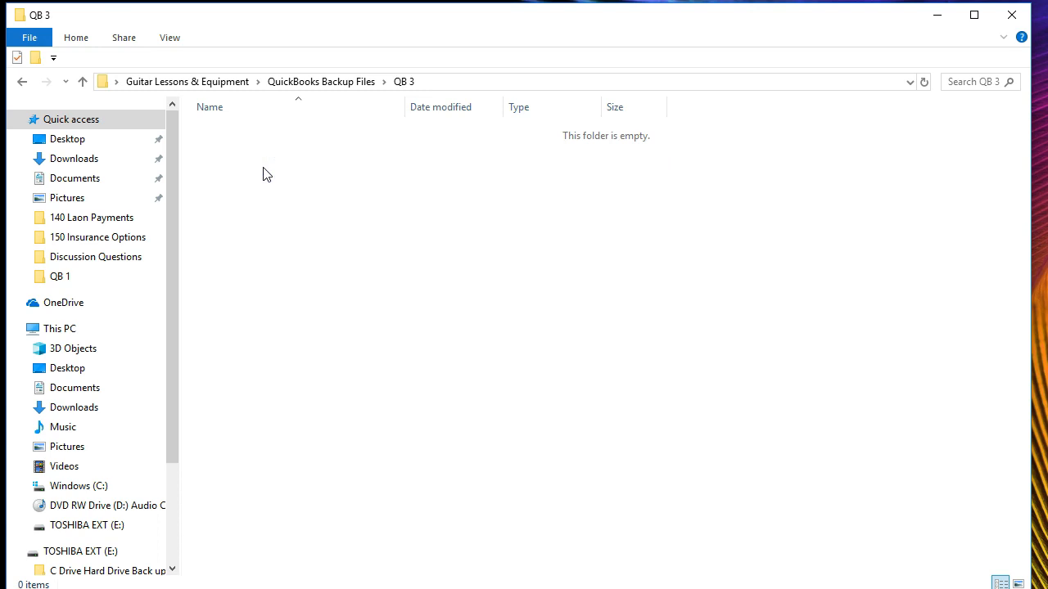
Step: Open the company file "Guitar Lessons & Equipment .qbw" from the QB 3 folder inside QuickBooks Data File
left_click(237, 85)
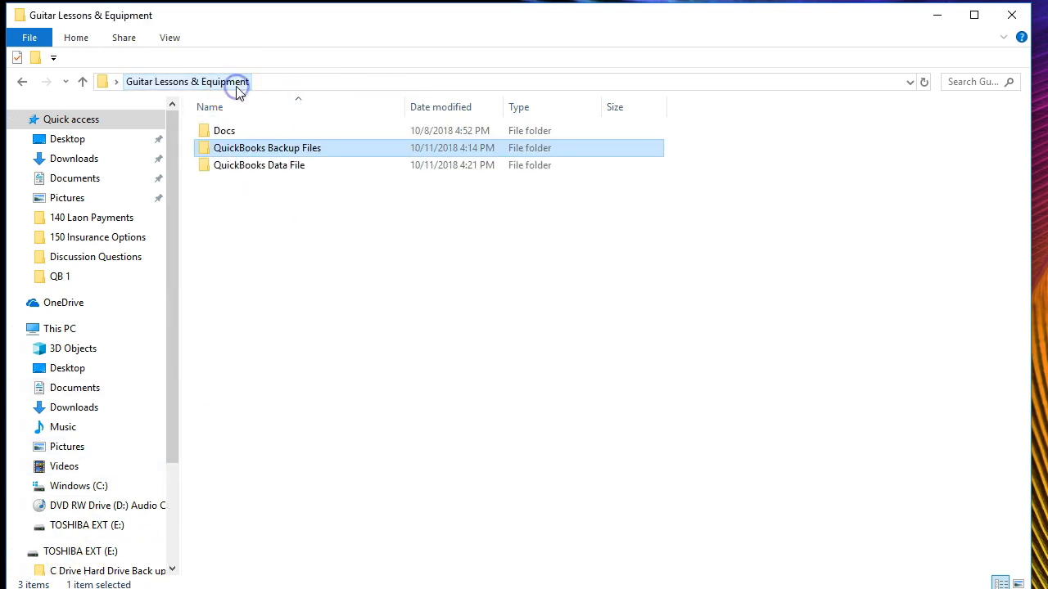
double_click(229, 166)
double_click(228, 172)
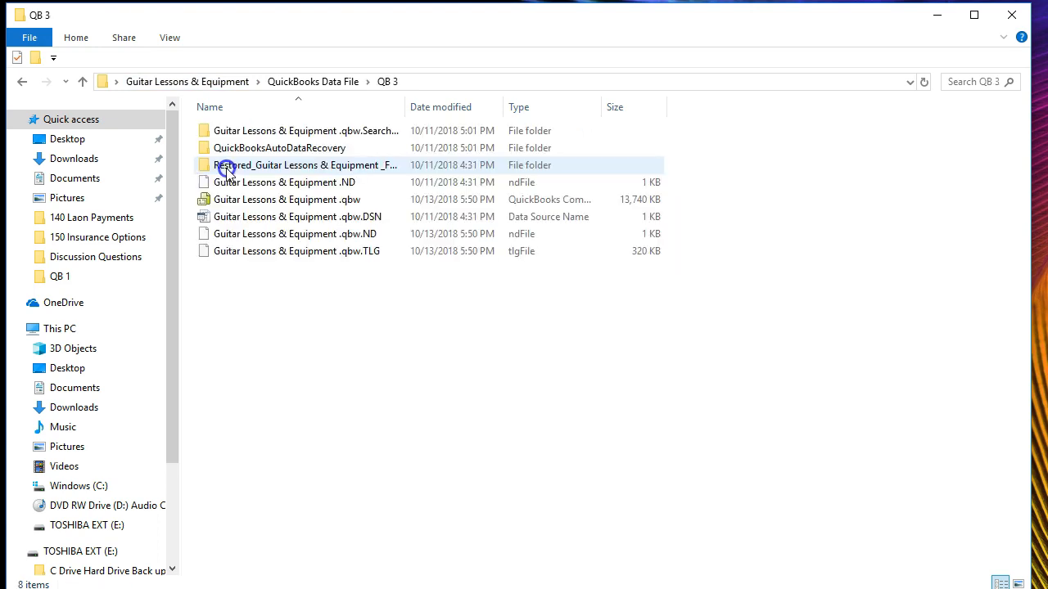
left_click(243, 208)
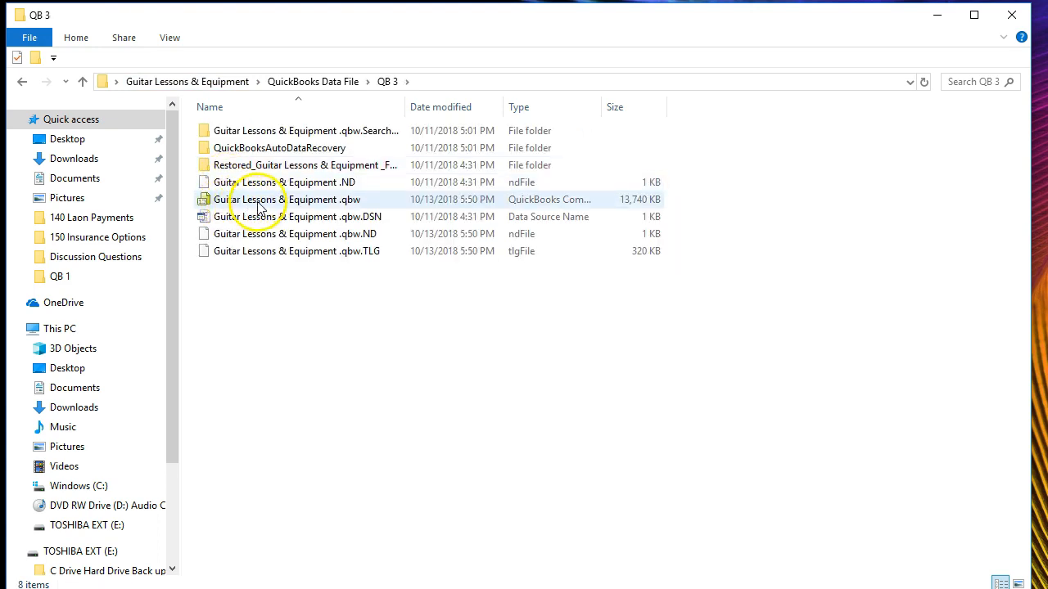
double_click(258, 204)
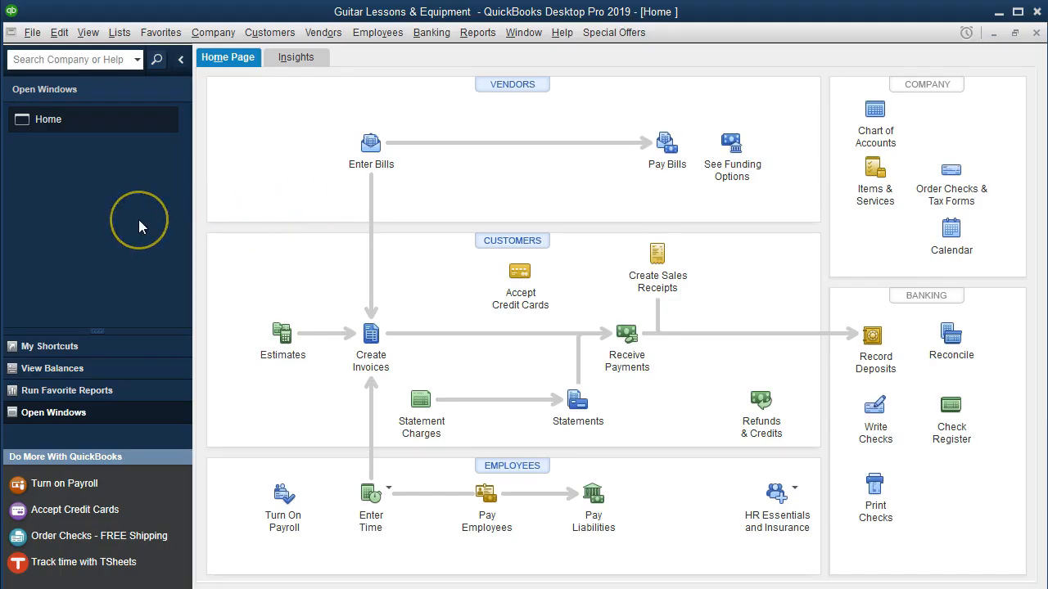
Step: Switch to the Word document Open Items Jan. 2019, review the Safe Insurance Co questions, and return to QuickBooks
left_click(90, 34)
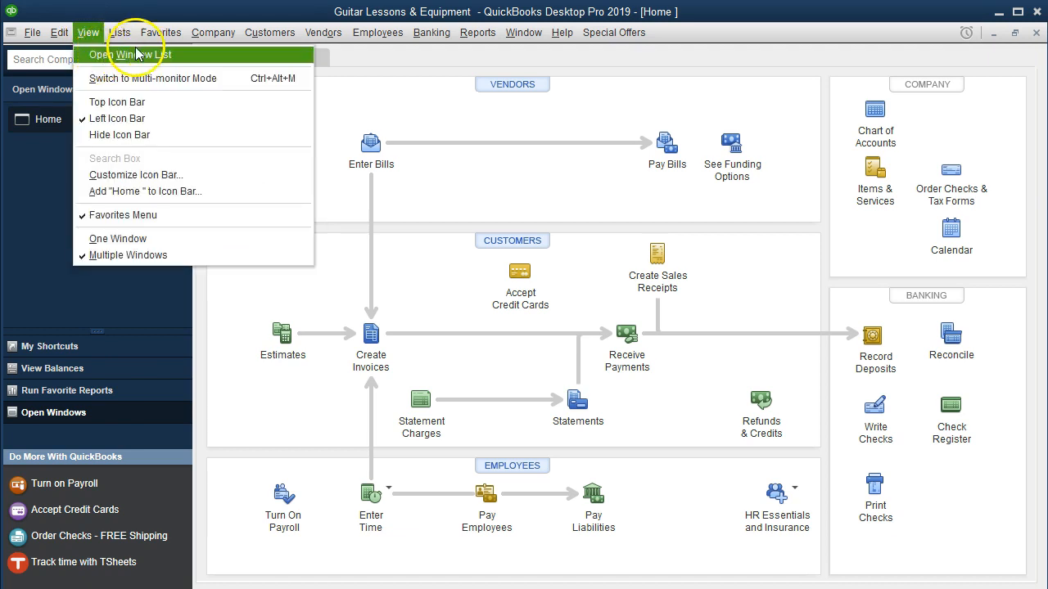
left_click(41, 127)
left_click(334, 453)
left_click(421, 472)
left_click(463, 516)
mouse_move(462, 588)
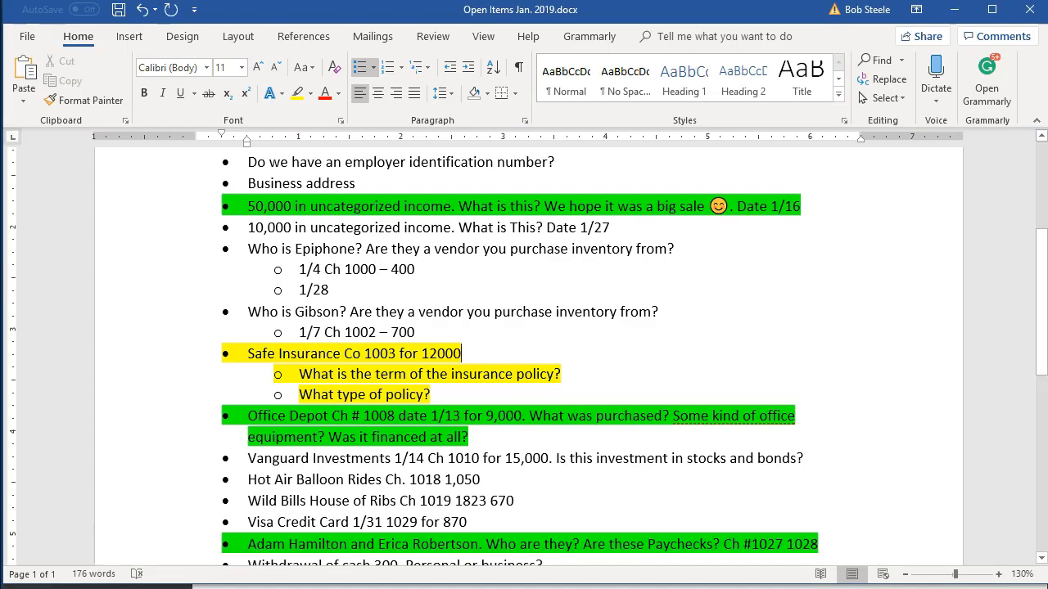
left_click(372, 578)
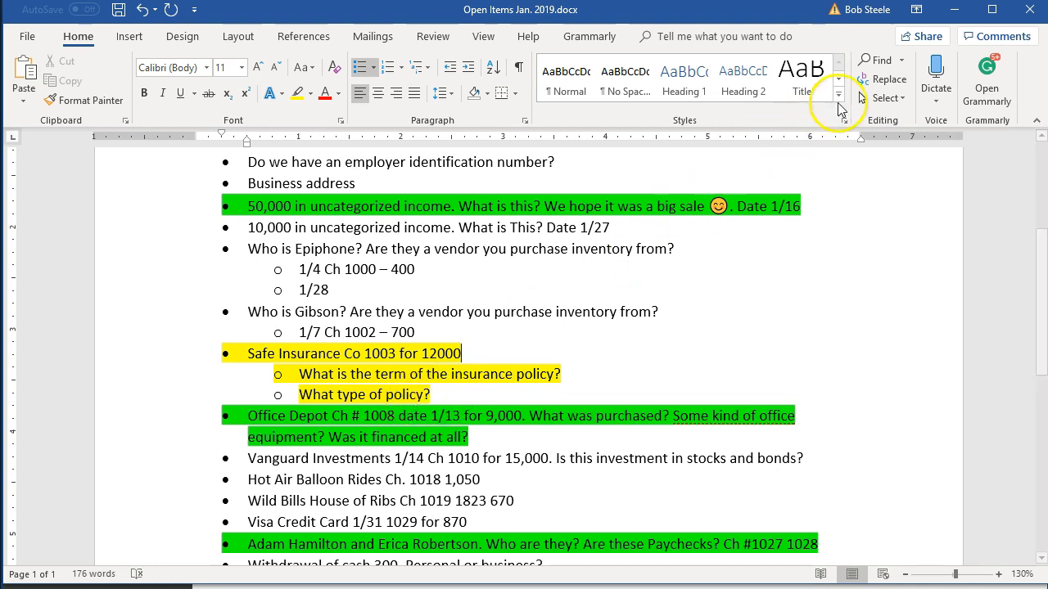
left_click(954, 11)
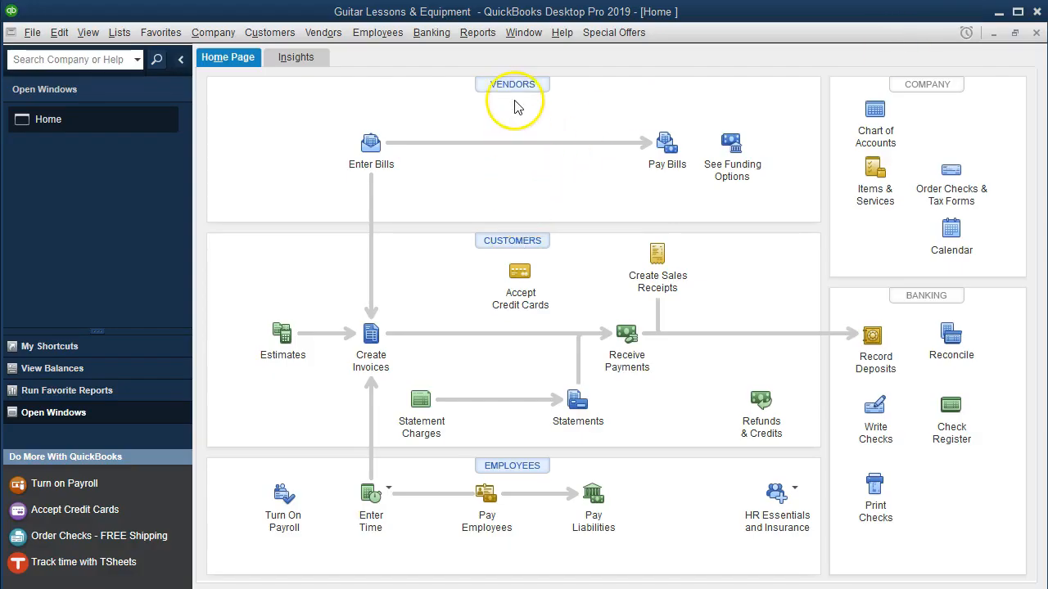
Step: Open the Balance Sheet Standard report
left_click(477, 33)
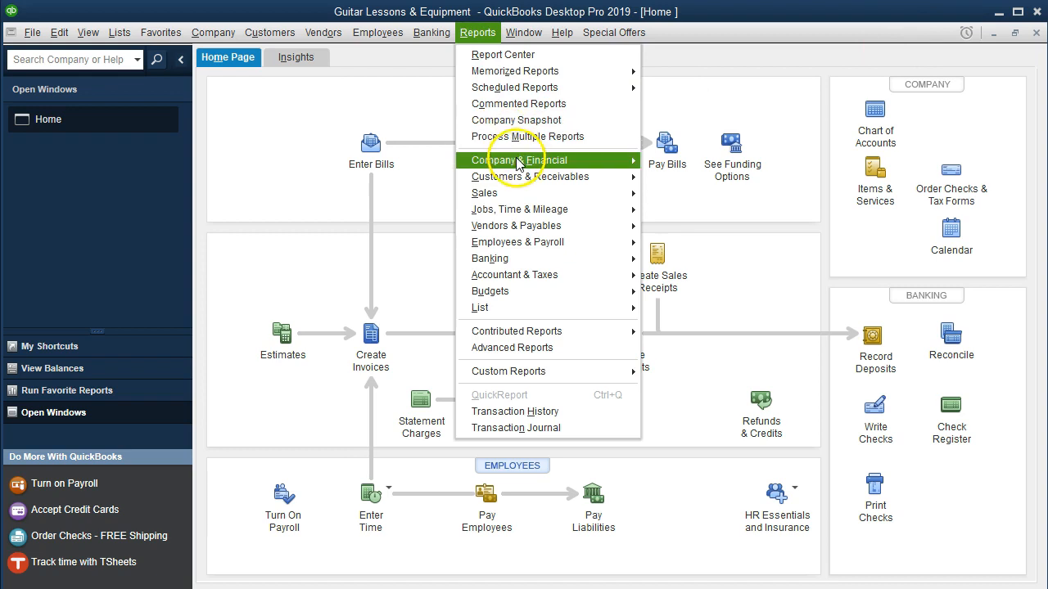
mouse_move(573, 161)
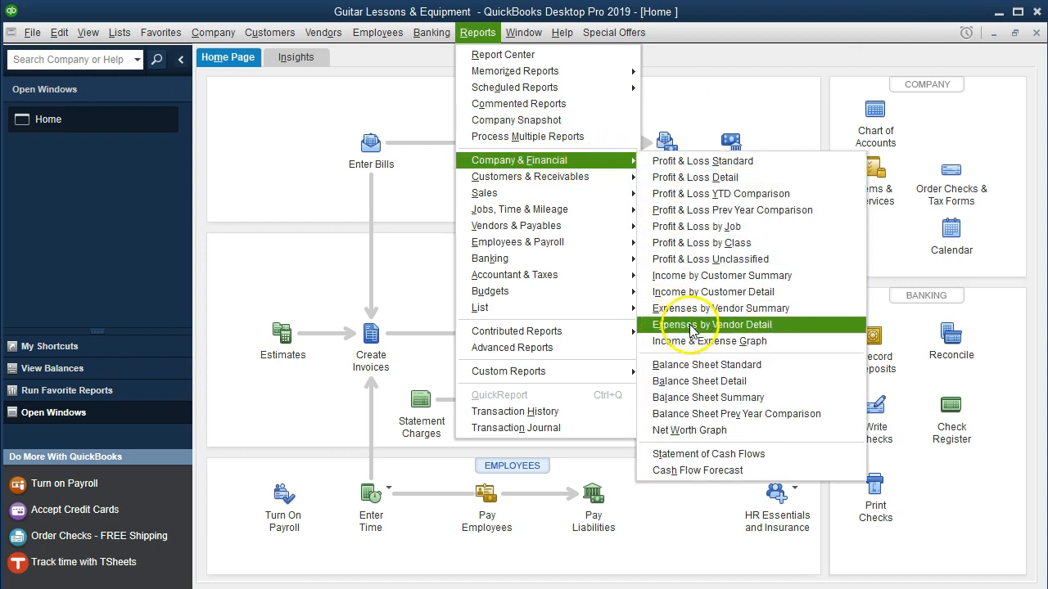
left_click(776, 370)
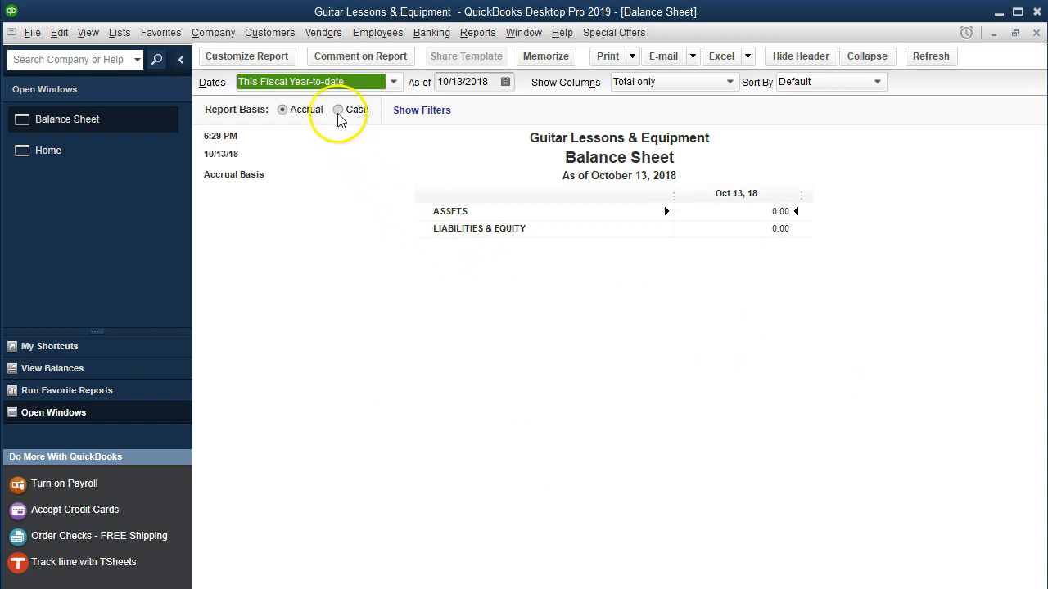
Step: Customize the balance sheet's date range to run from 01/01/2019 to 02/28/2019
left_click(291, 64)
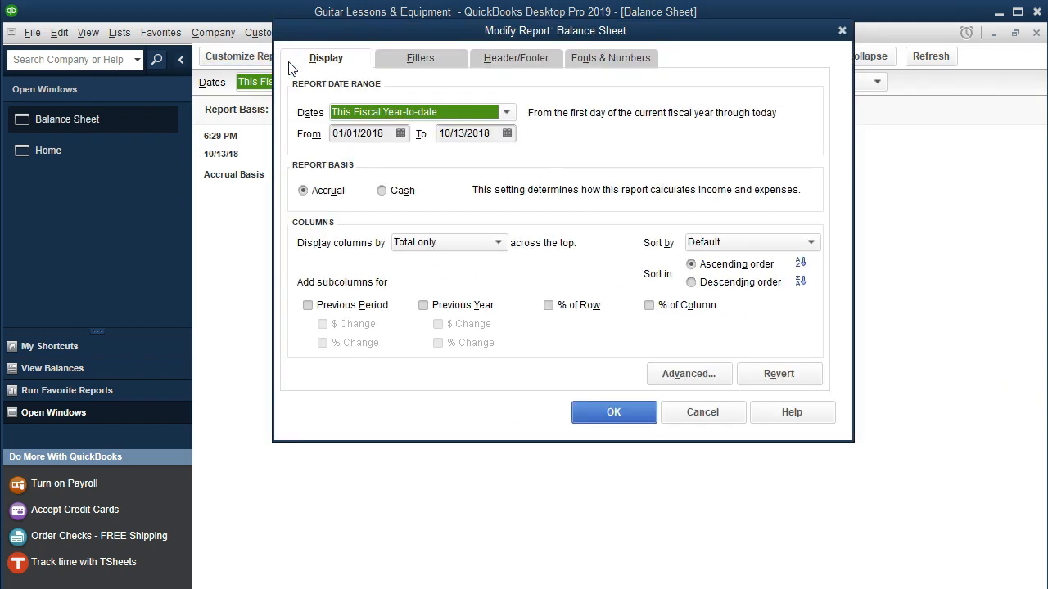
key("Tab")
type("0")
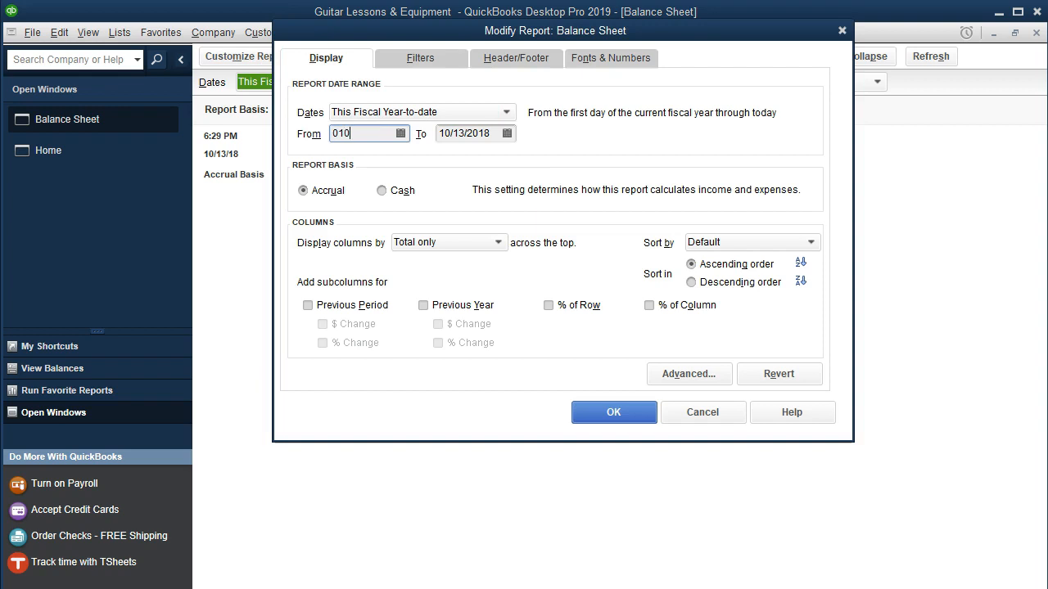
type("1/01/2019")
key("Tab")
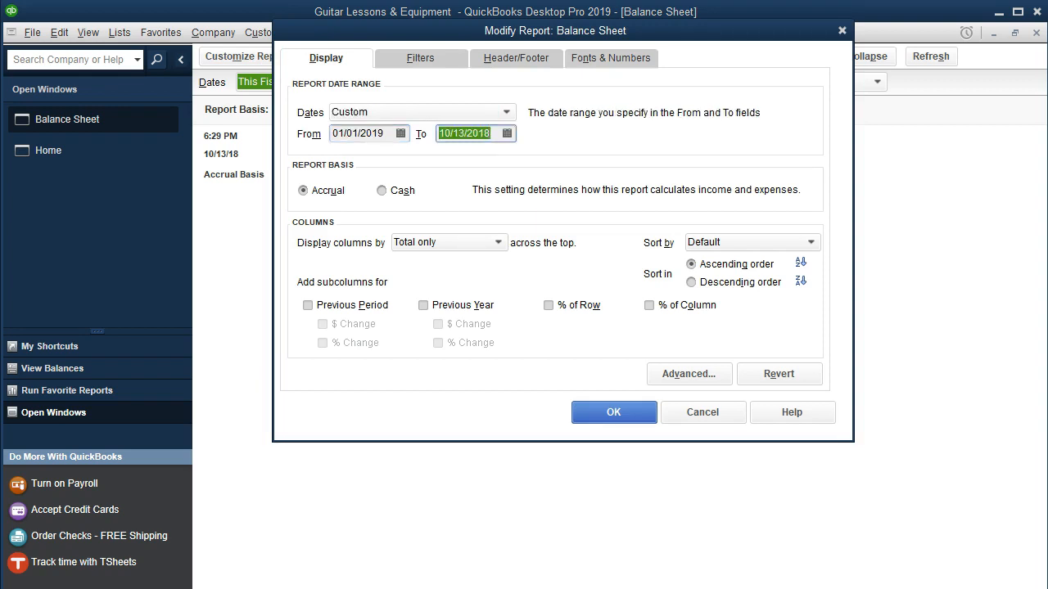
type("02/28/2019")
key("Tab")
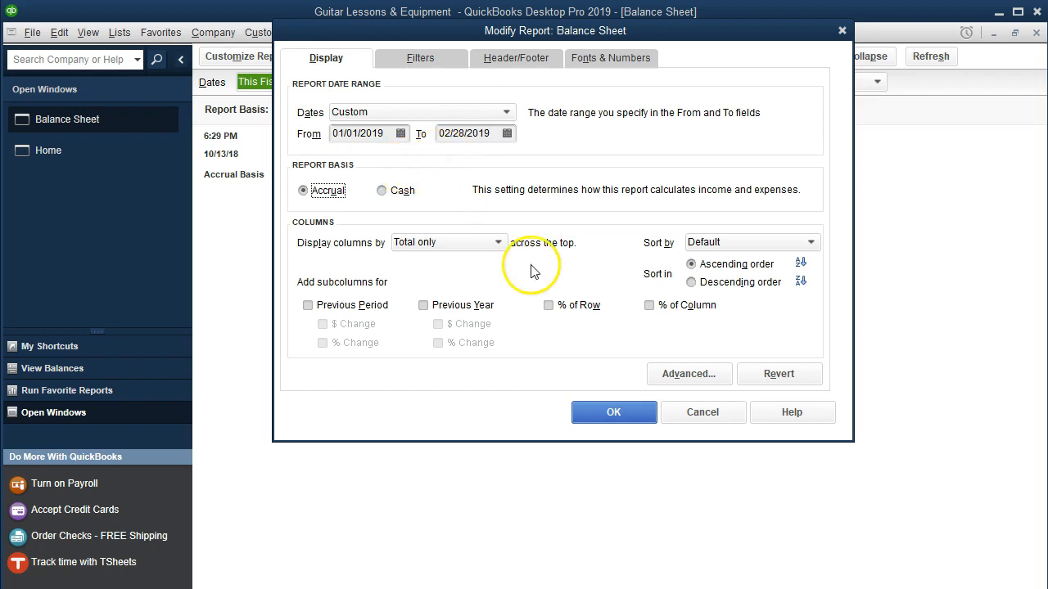
left_click(614, 414)
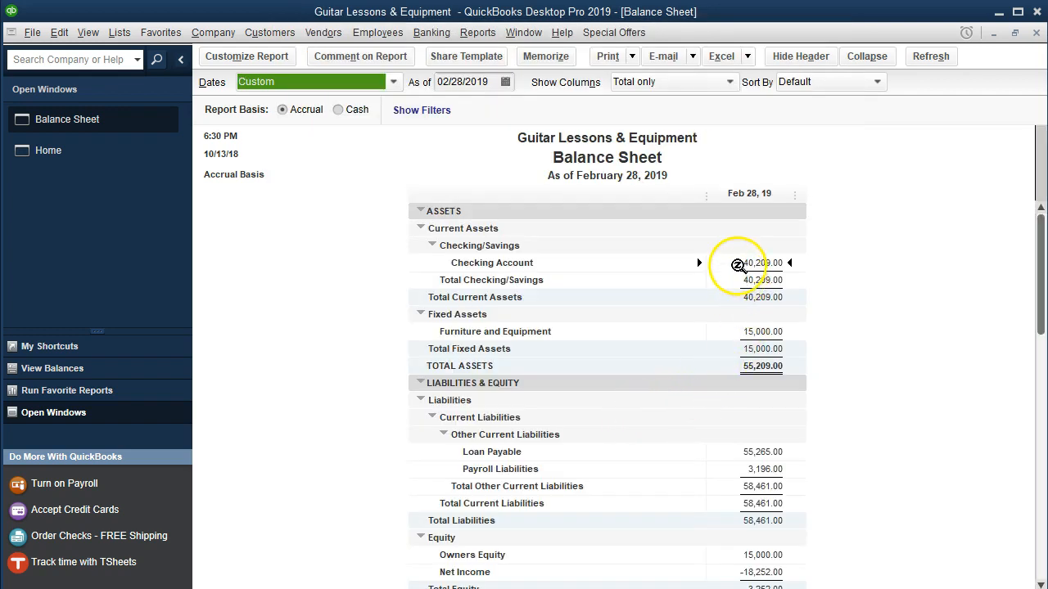
Step: Examine the Safe Insurance Co check in the Checking Account's transaction detail, and close the detail report
double_click(733, 264)
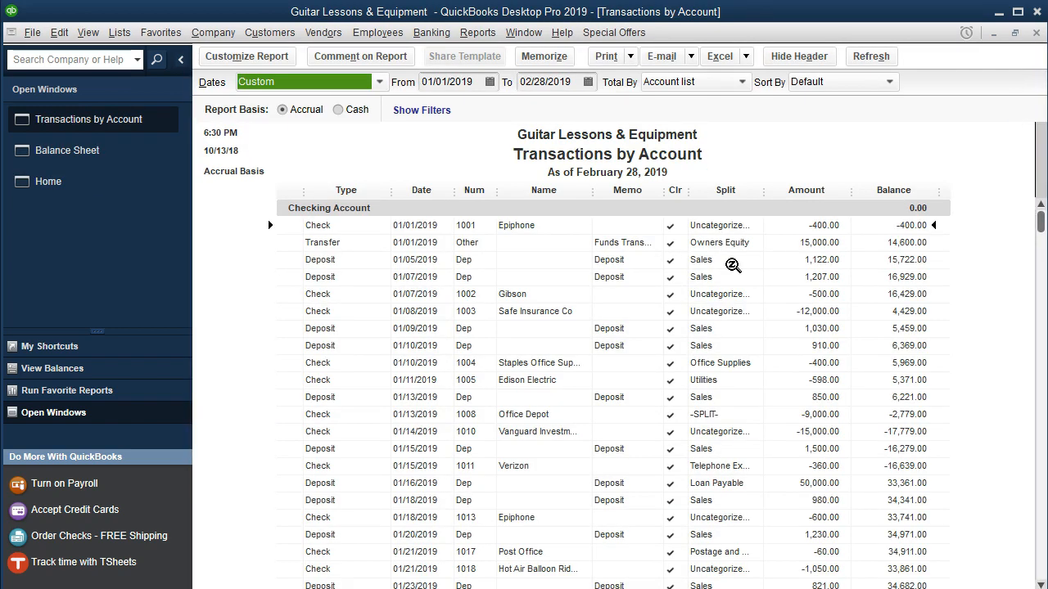
left_click(774, 315)
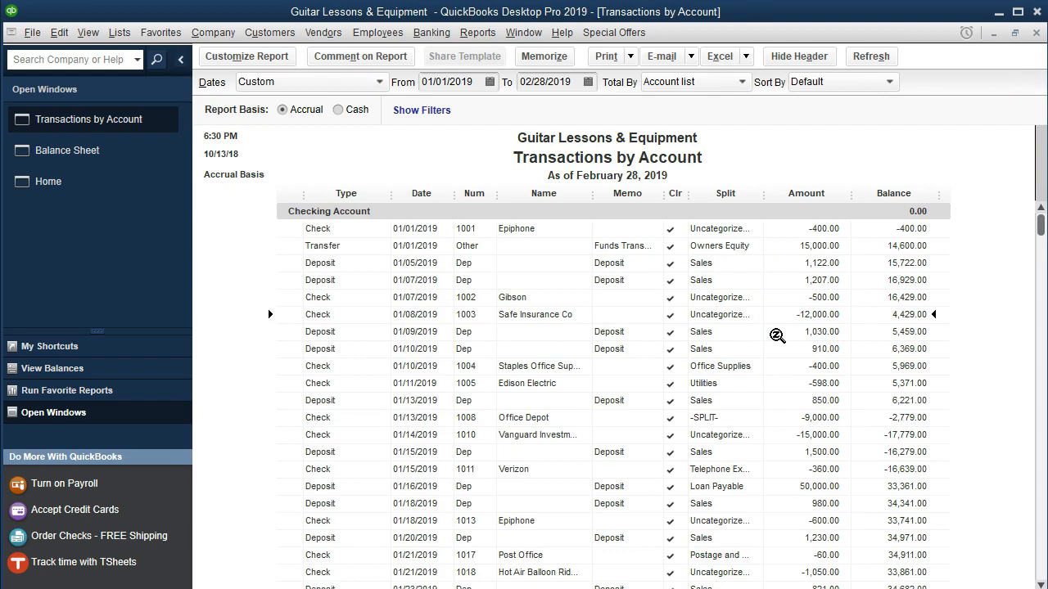
left_click(1035, 37)
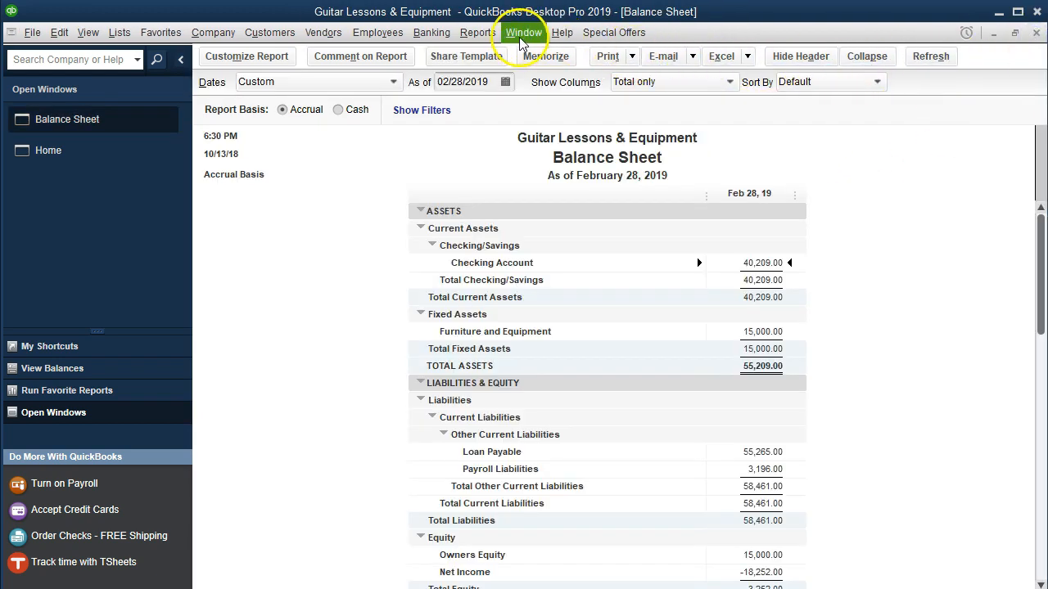
Step: Run the Profit & Loss Standard report for 01/01/2019 through 02/28/2019
left_click(491, 34)
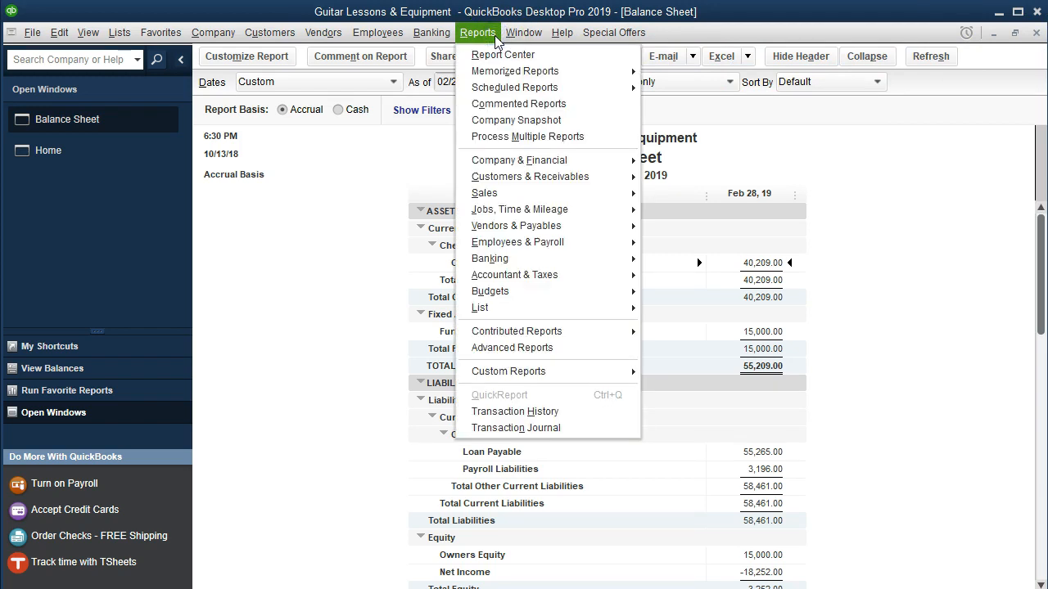
mouse_move(610, 160)
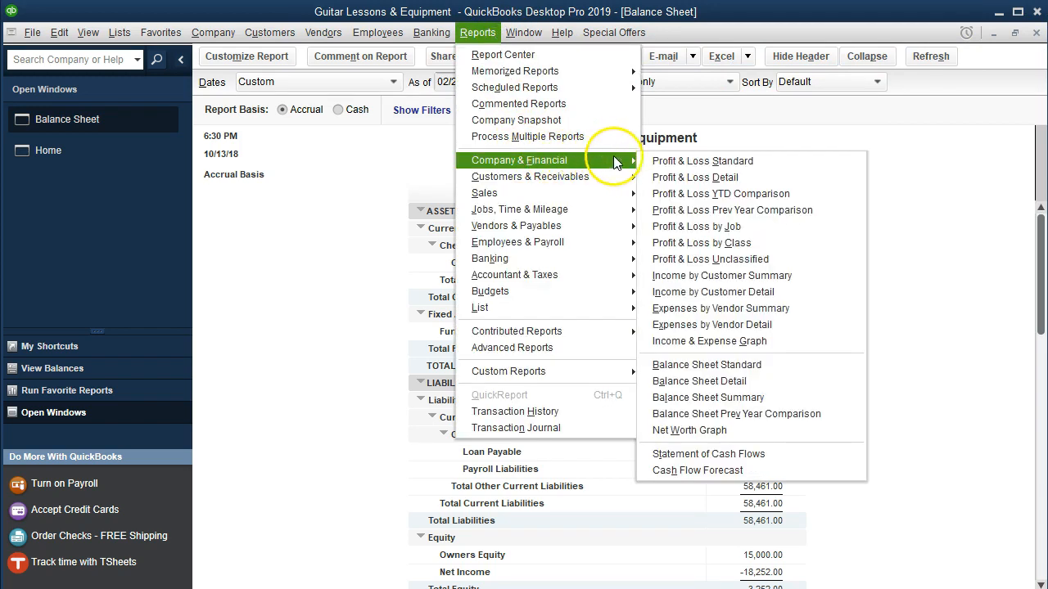
left_click(762, 163)
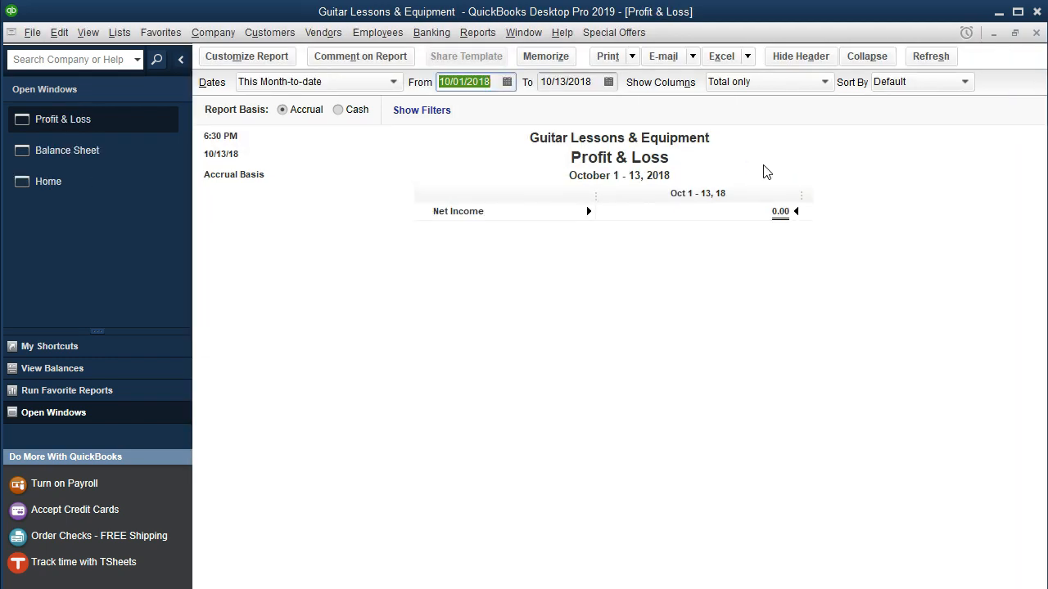
type("010119")
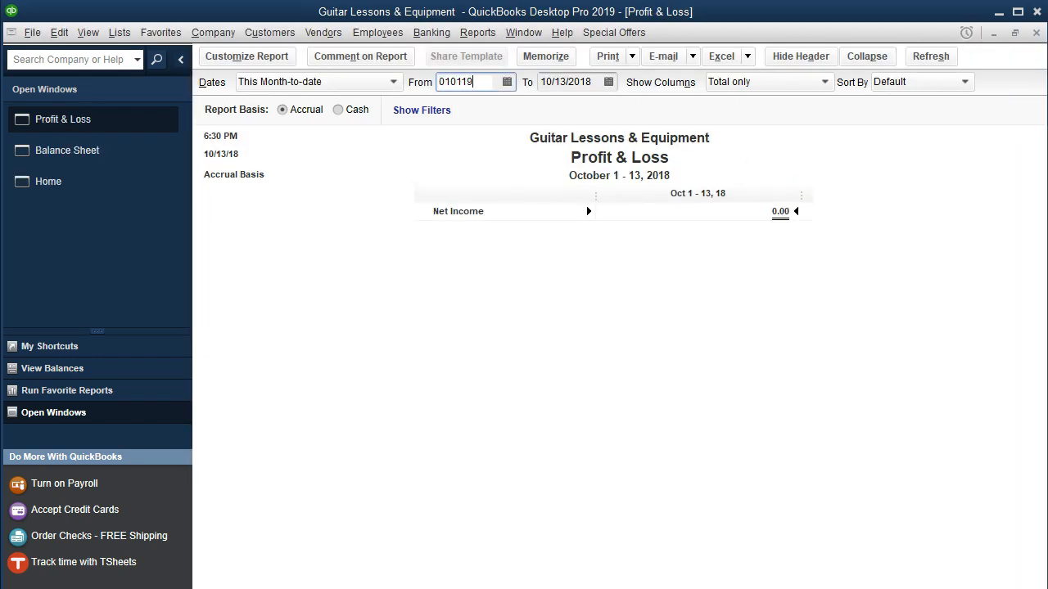
key("Tab")
type("022819")
key("Tab")
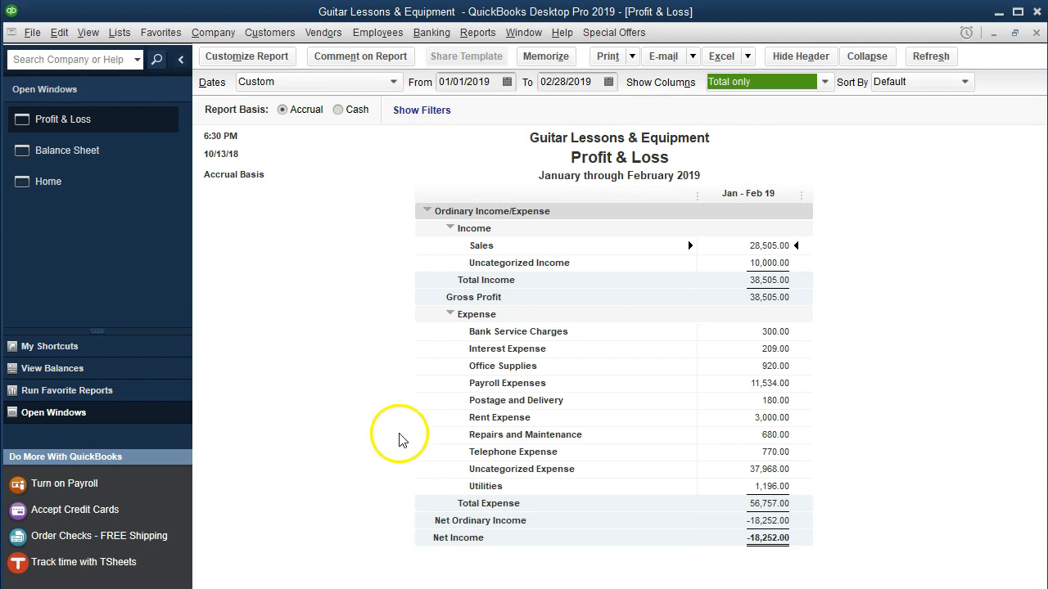
Step: Drill into Uncategorized Expense and open check 1003 to Safe Insurance Co
left_click(746, 469)
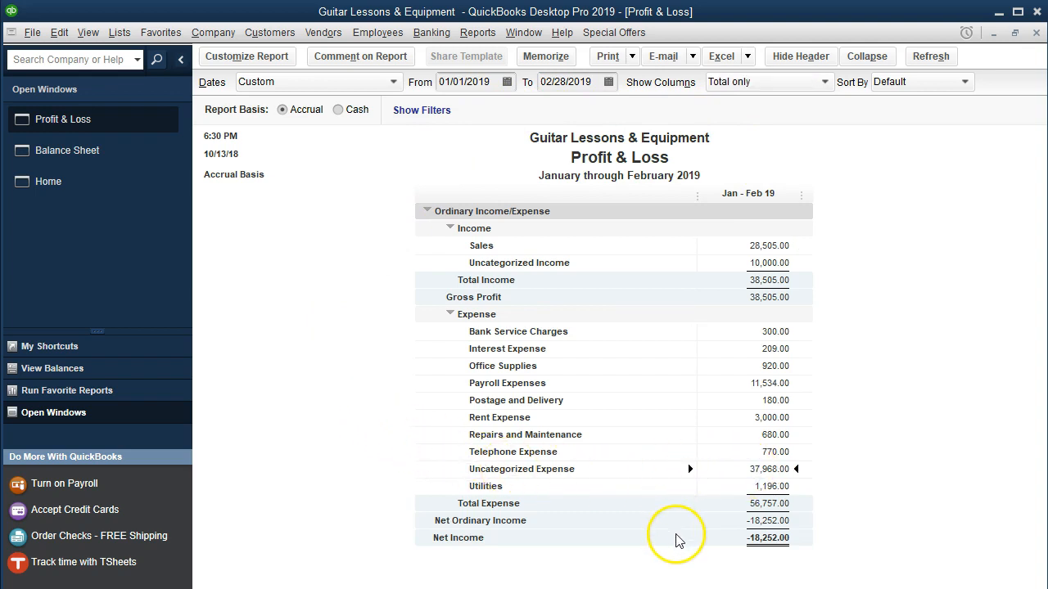
double_click(735, 471)
left_click(800, 266)
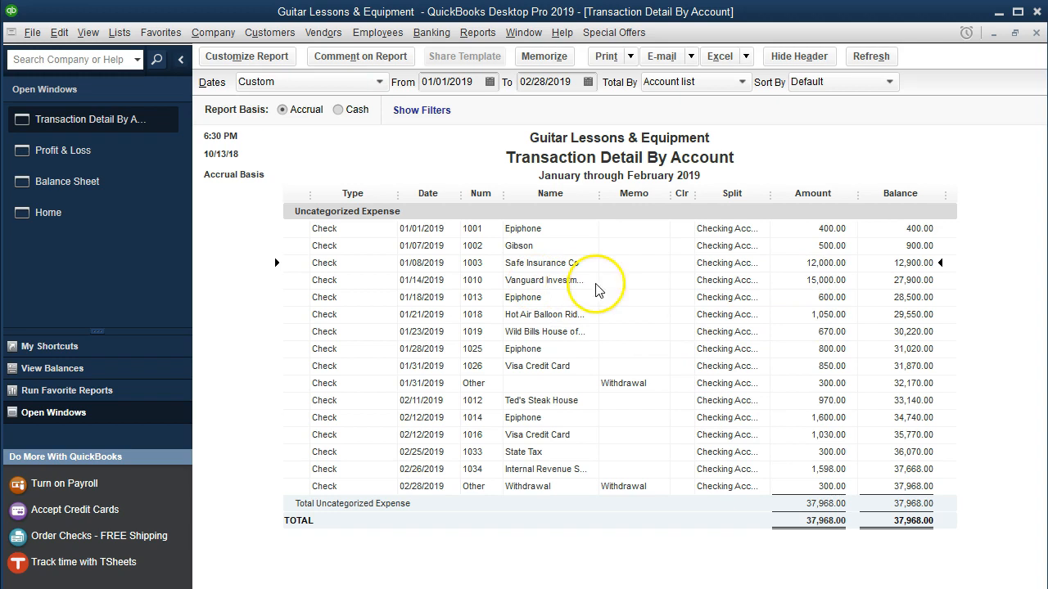
double_click(786, 264)
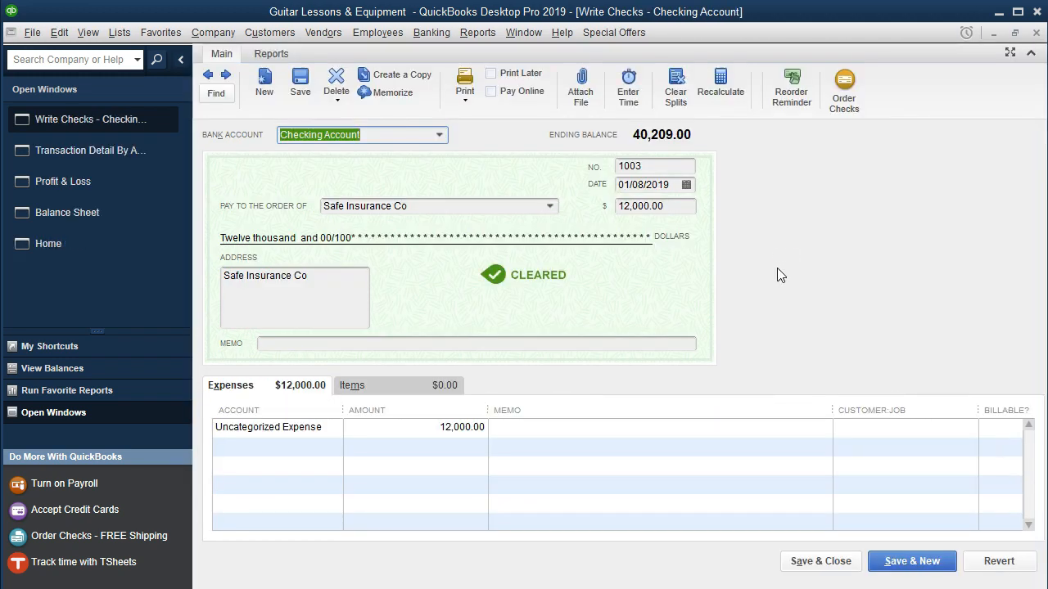
Step: Replace the account on check 1003's expense line with Prepaid Insurance
left_click(330, 429)
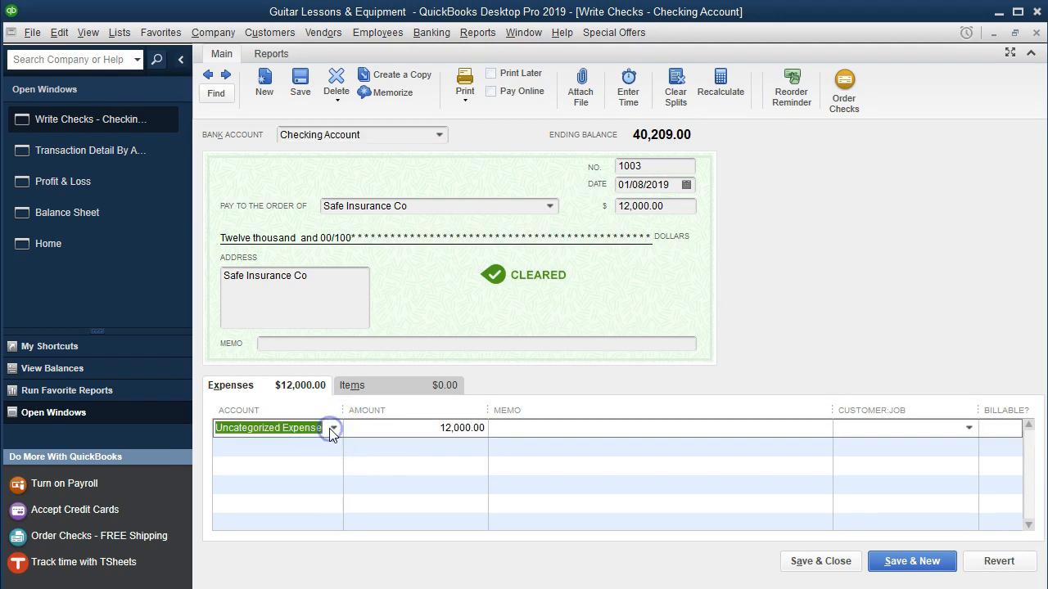
left_click(331, 428)
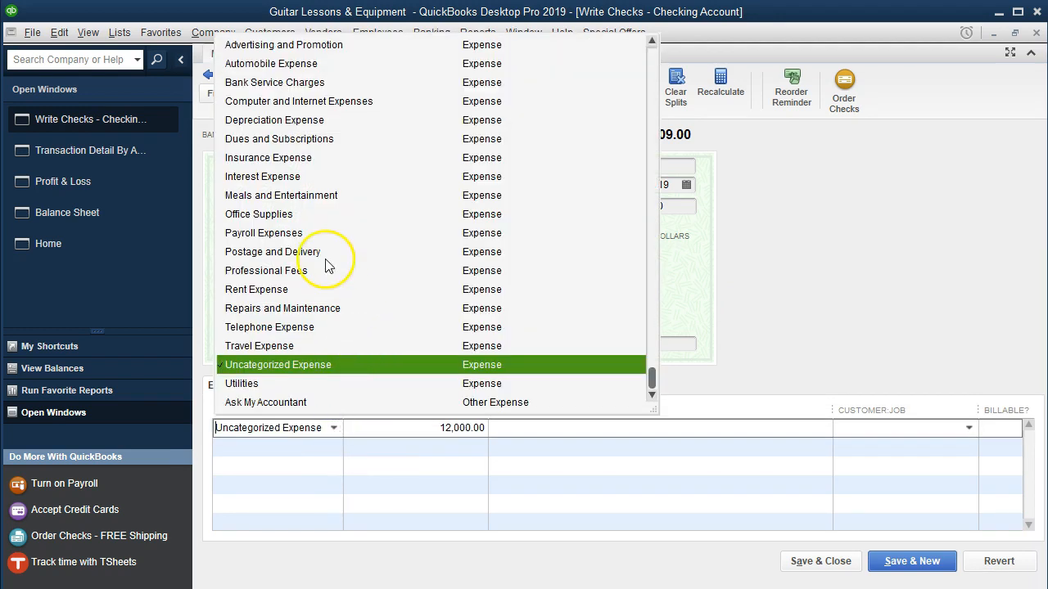
scroll(312, 197, "up", 5)
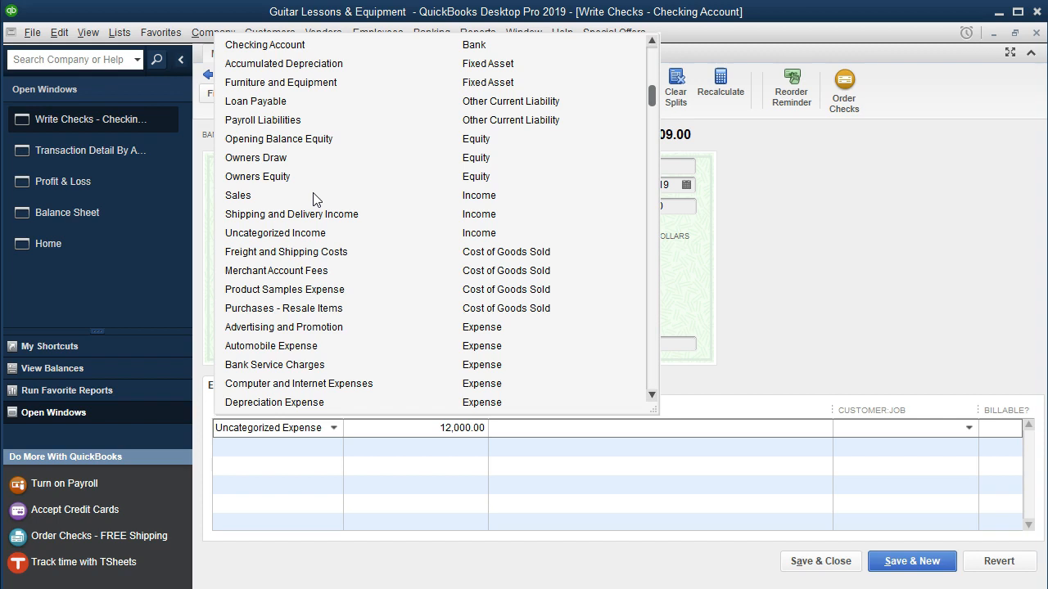
scroll(302, 127, "up", 1)
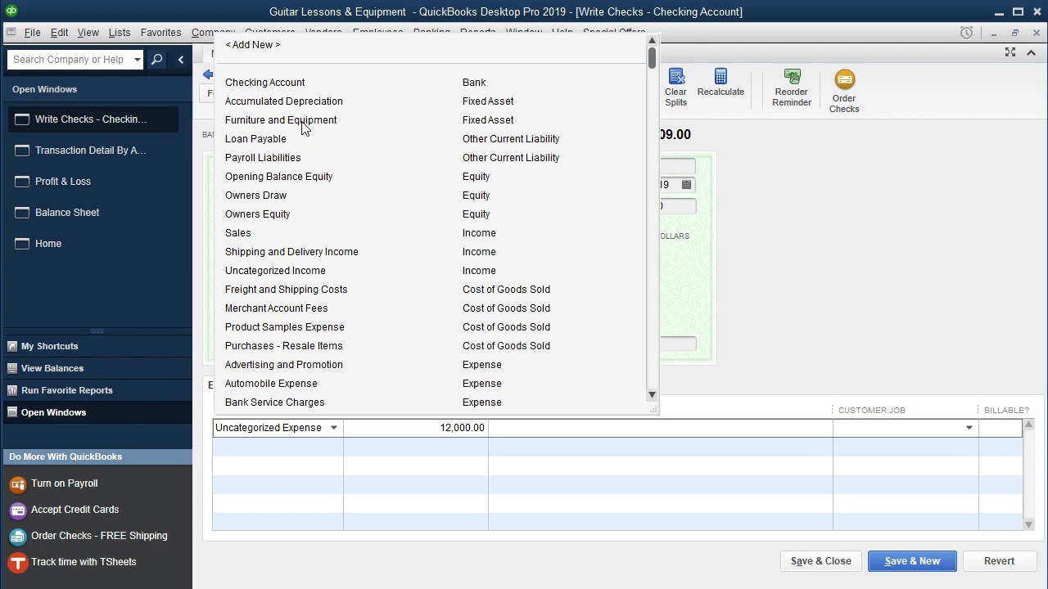
left_click(217, 434)
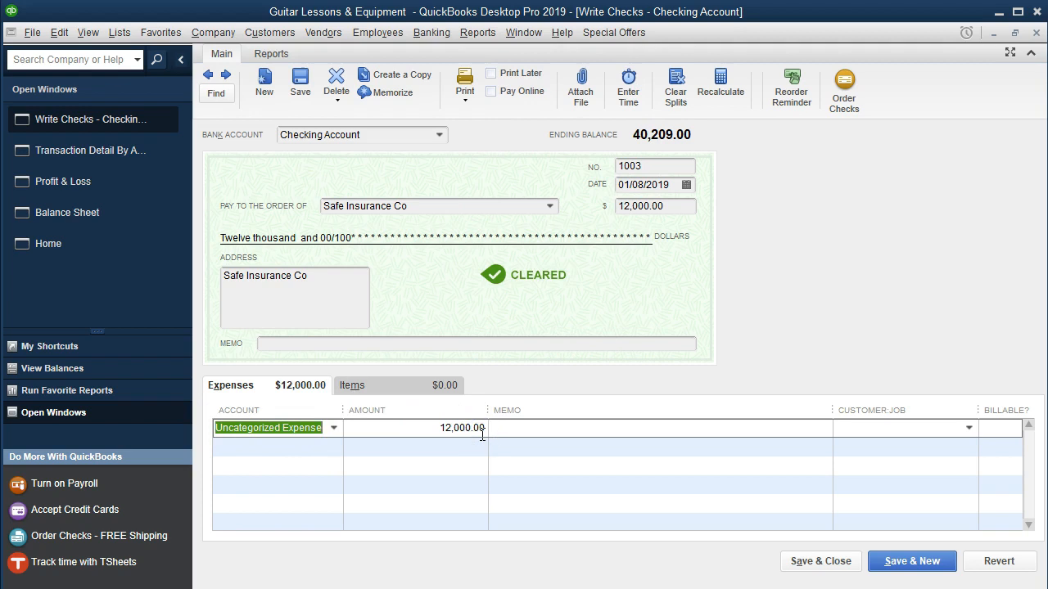
key("BackSpace")
type("Pre")
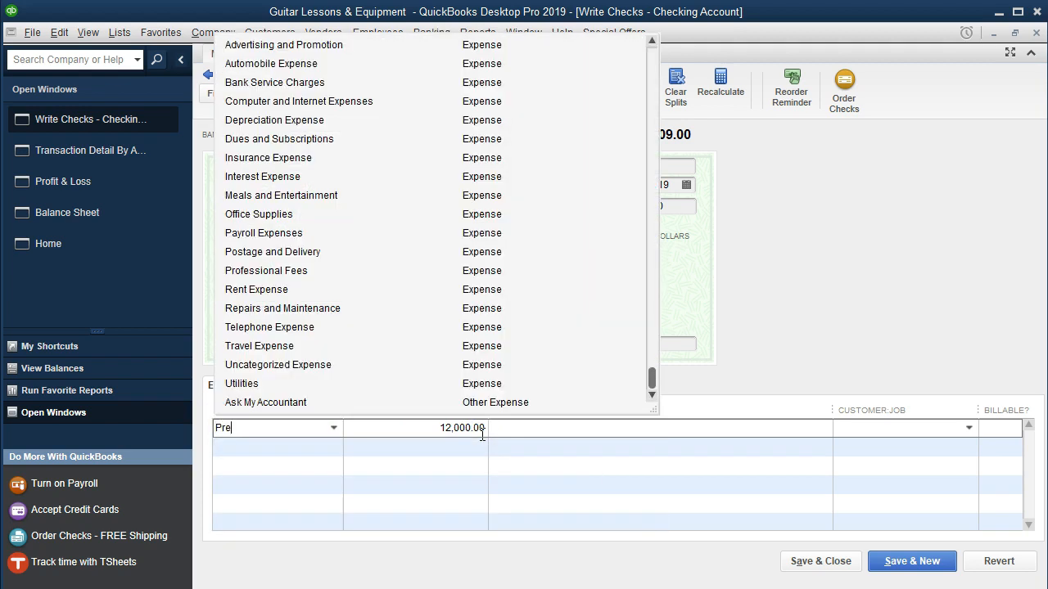
type("paid Insurance")
left_click(482, 433)
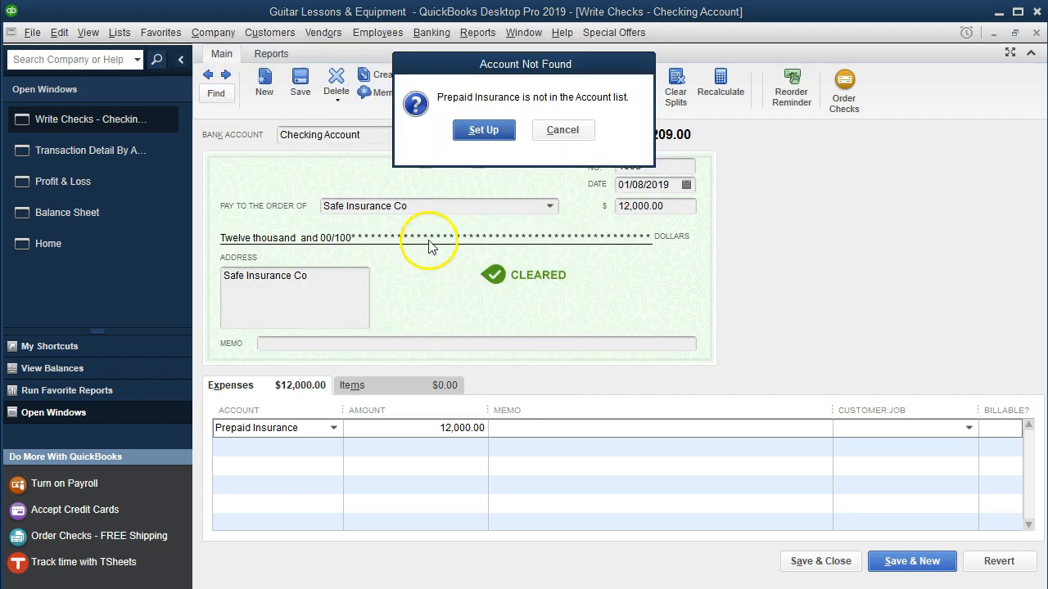
Step: Set up Prepaid Insurance as a new Other Current Asset account, and save and close the check with its changes recorded
left_click(484, 131)
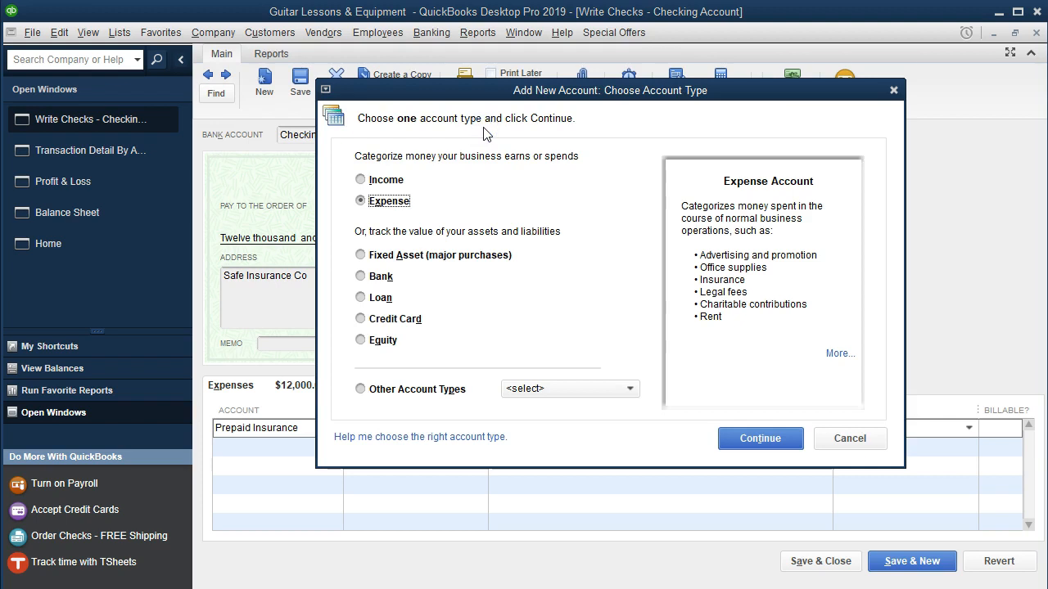
left_click(630, 390)
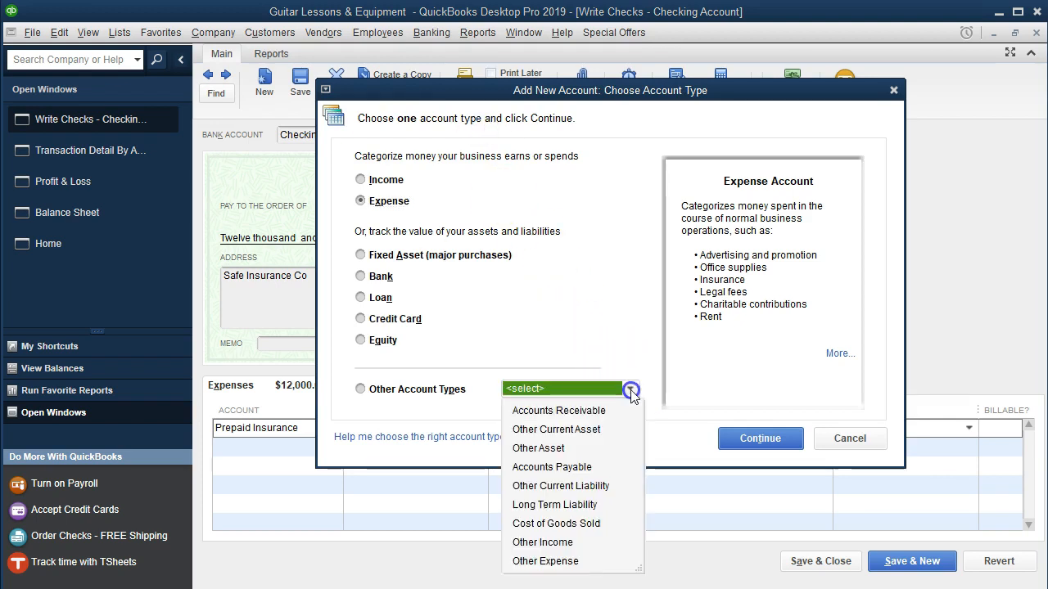
left_click(547, 432)
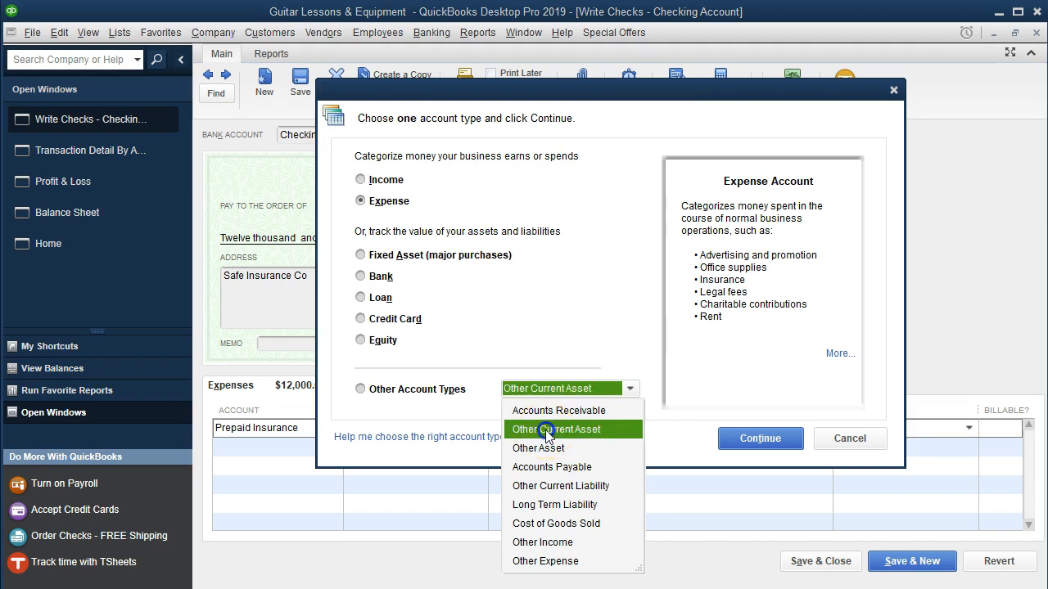
left_click(729, 438)
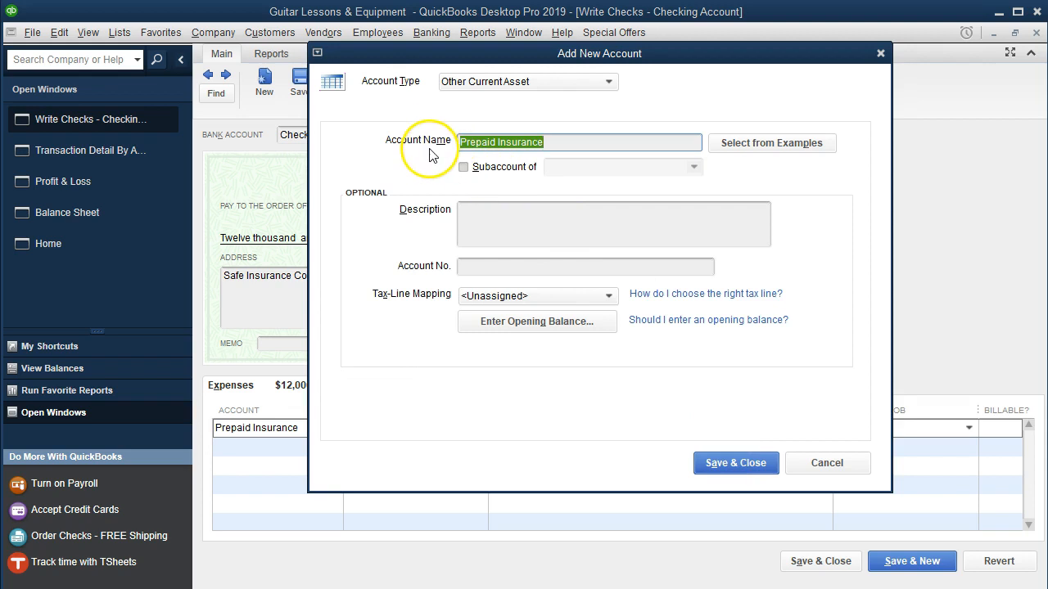
left_click(712, 465)
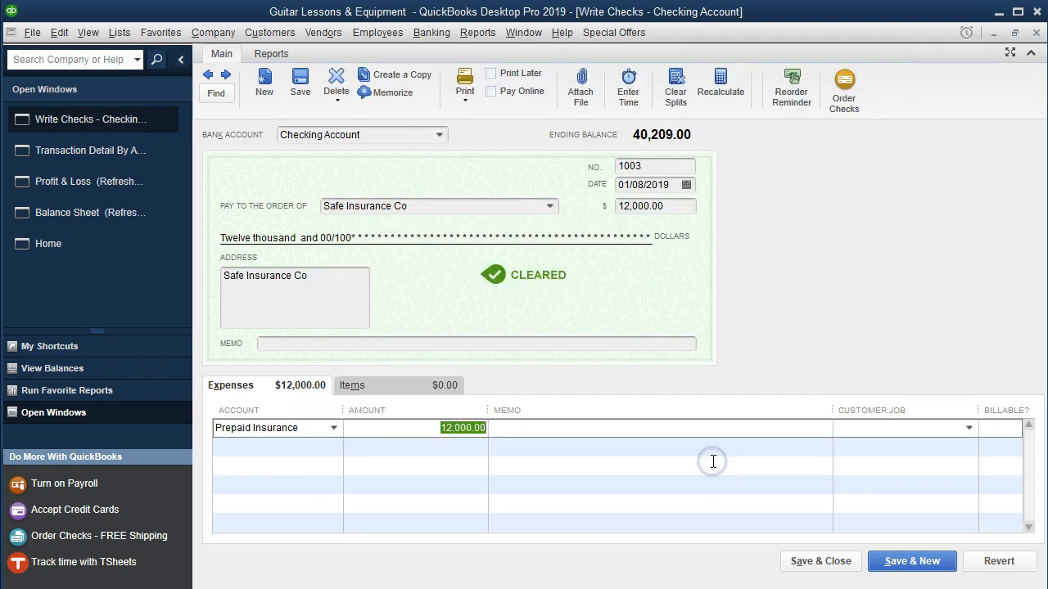
left_click(845, 573)
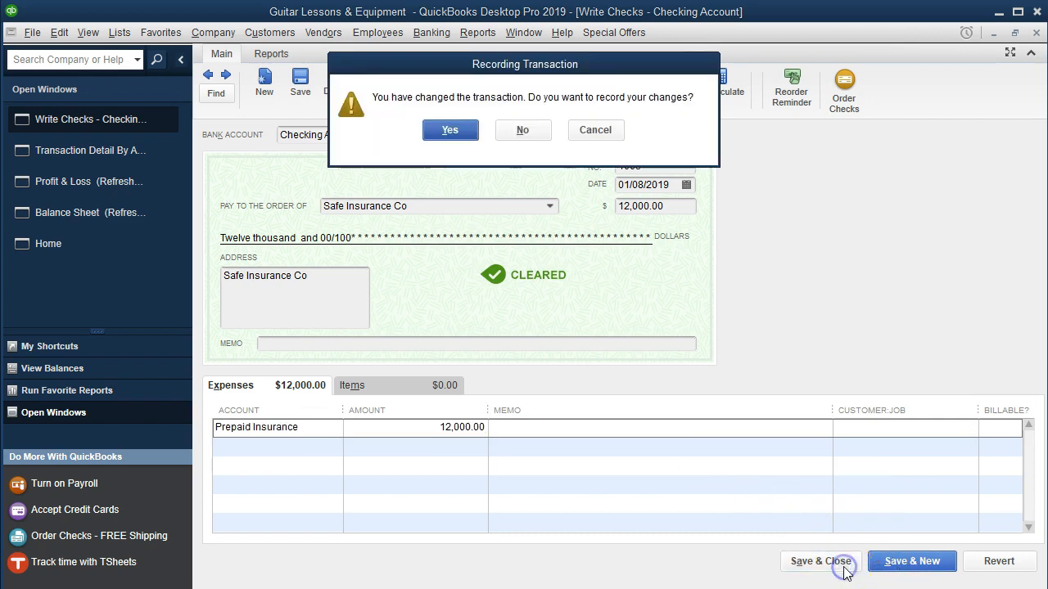
left_click(449, 131)
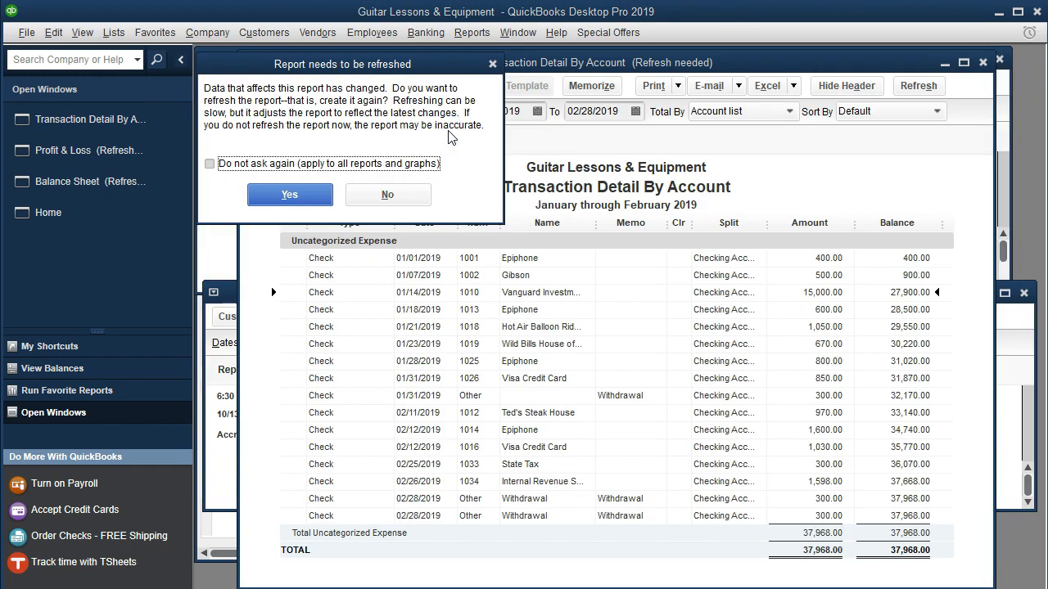
Step: Refresh and close the Uncategorized Expense transaction detail, and refresh the Profit & Loss report
left_click(290, 195)
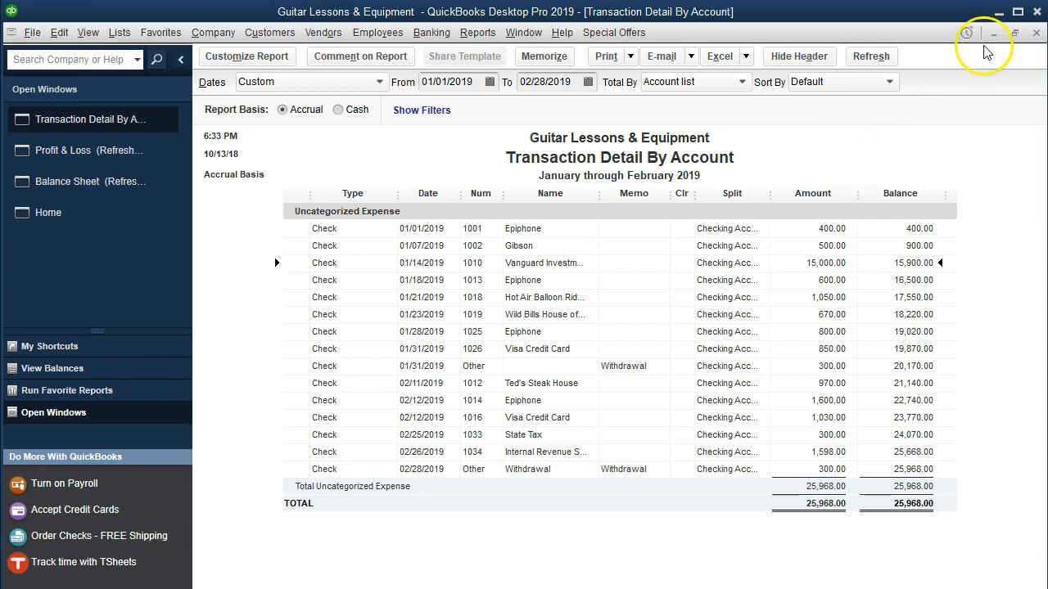
left_click(1036, 34)
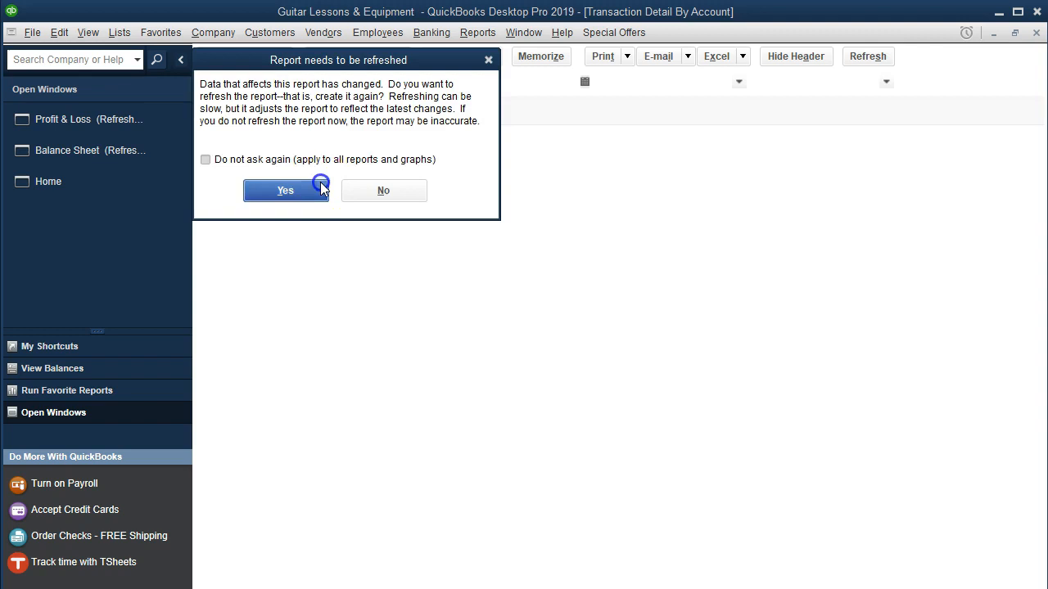
left_click(321, 188)
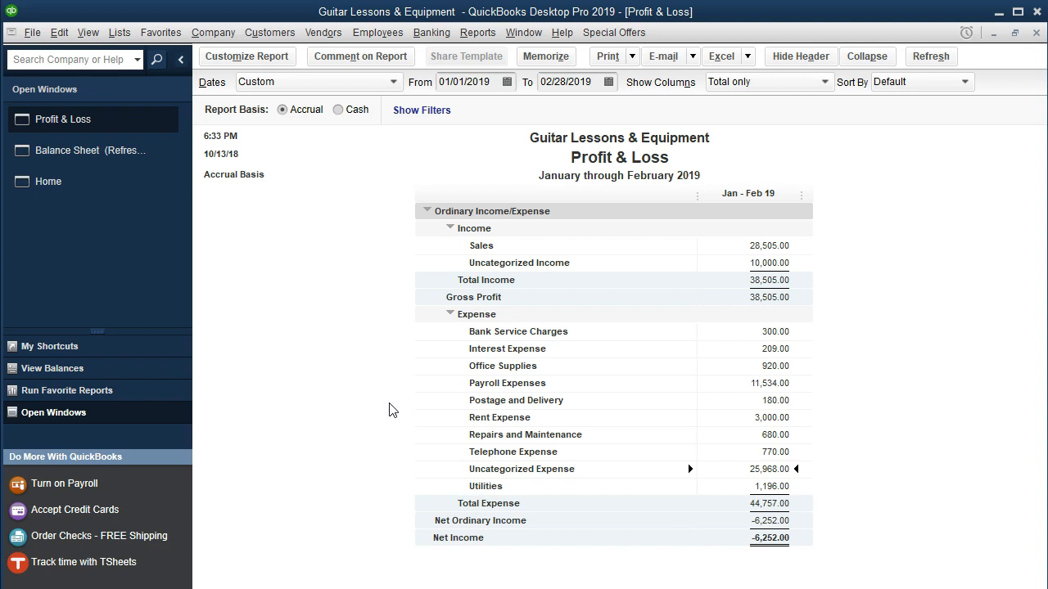
Step: Switch to the Balance Sheet report and refresh it with the changed check data
left_click(446, 420)
left_click(127, 154)
left_click(301, 186)
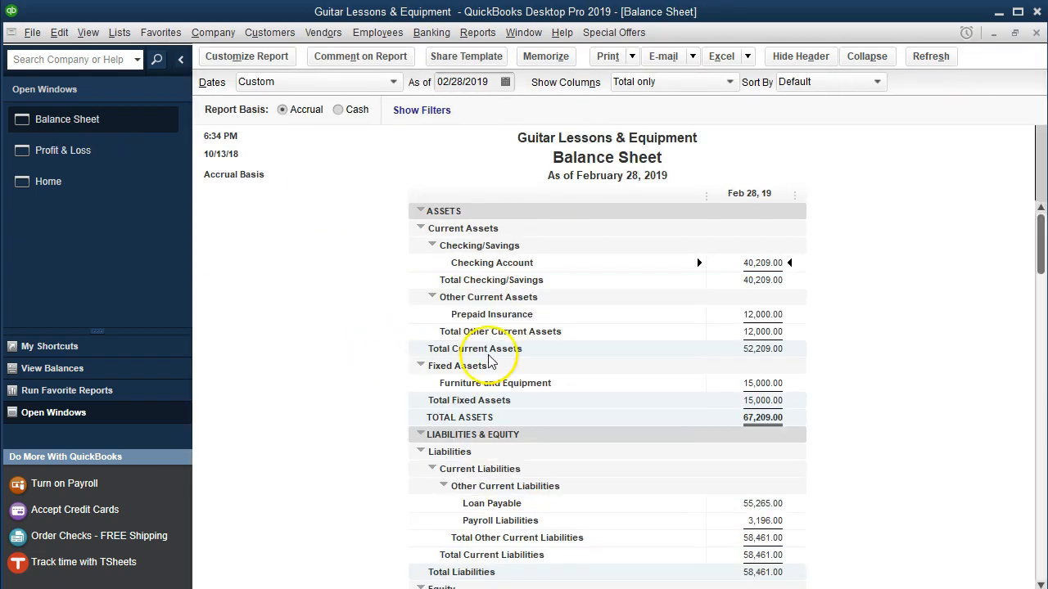
Step: Examine the Prepaid Insurance line under Other Current Assets on the balance sheet
left_click(726, 312)
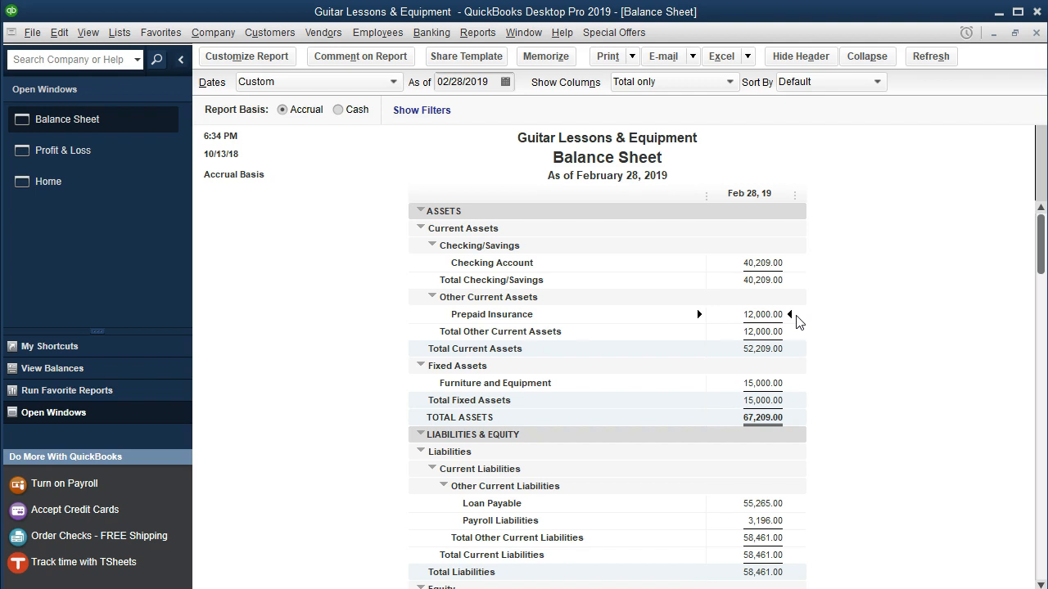
double_click(782, 331)
double_click(770, 312)
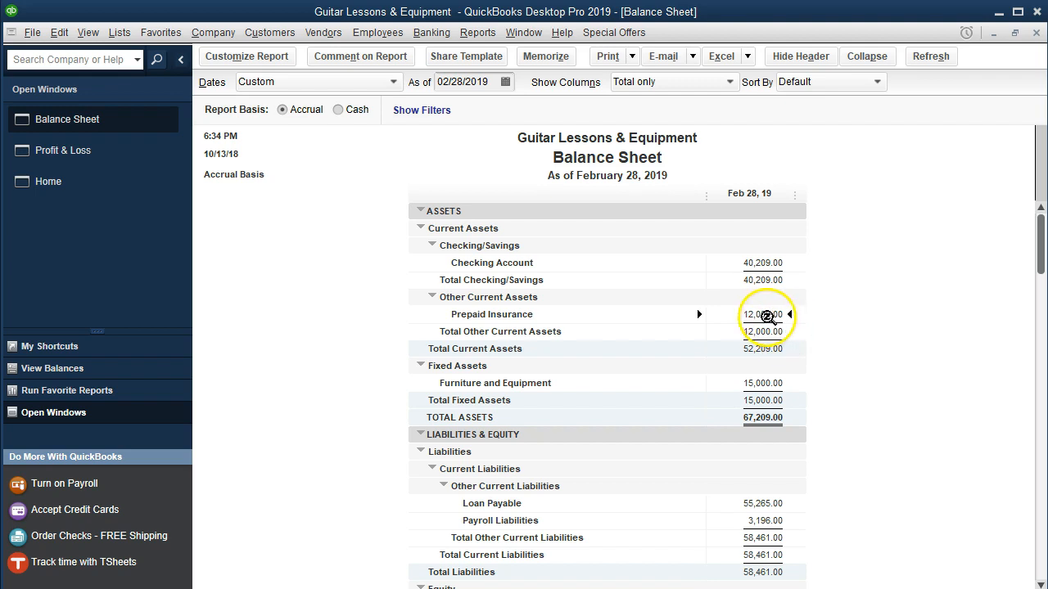
double_click(809, 326)
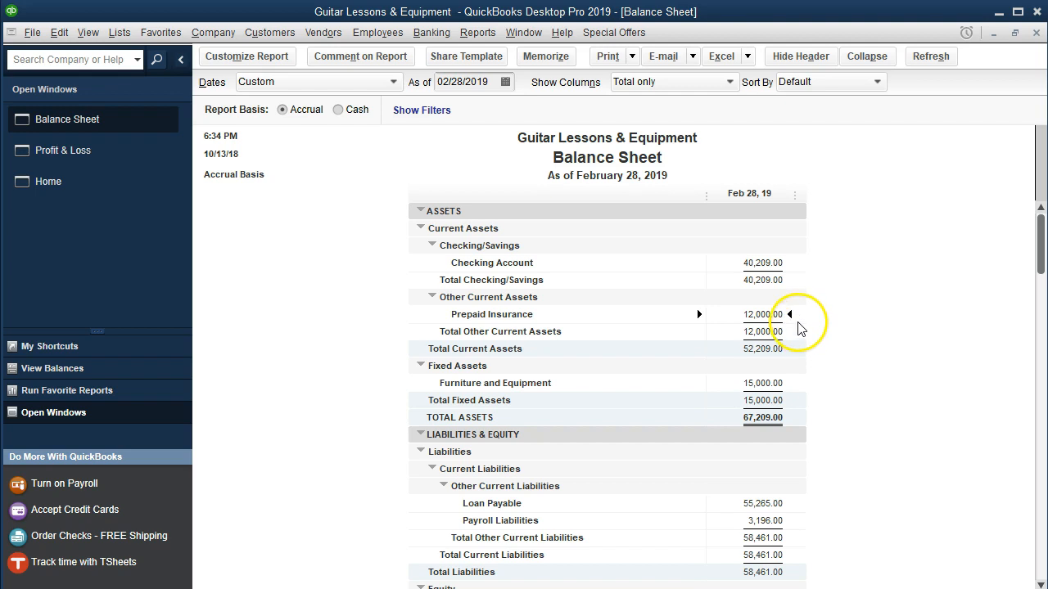